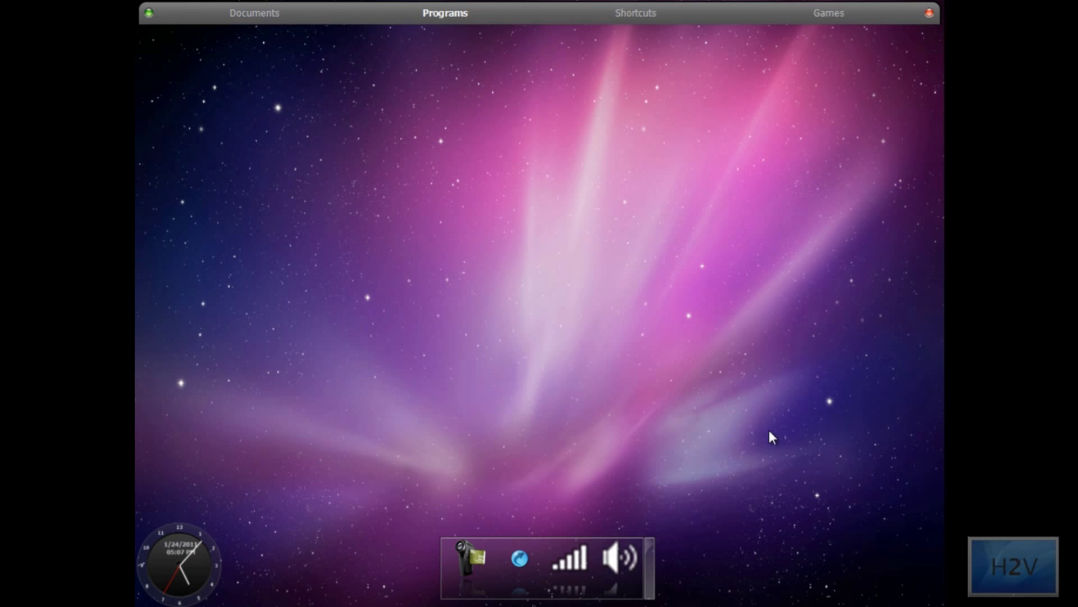
Find regedt32 from the Start menu search and launch it
{"action": "key", "text": "super"}
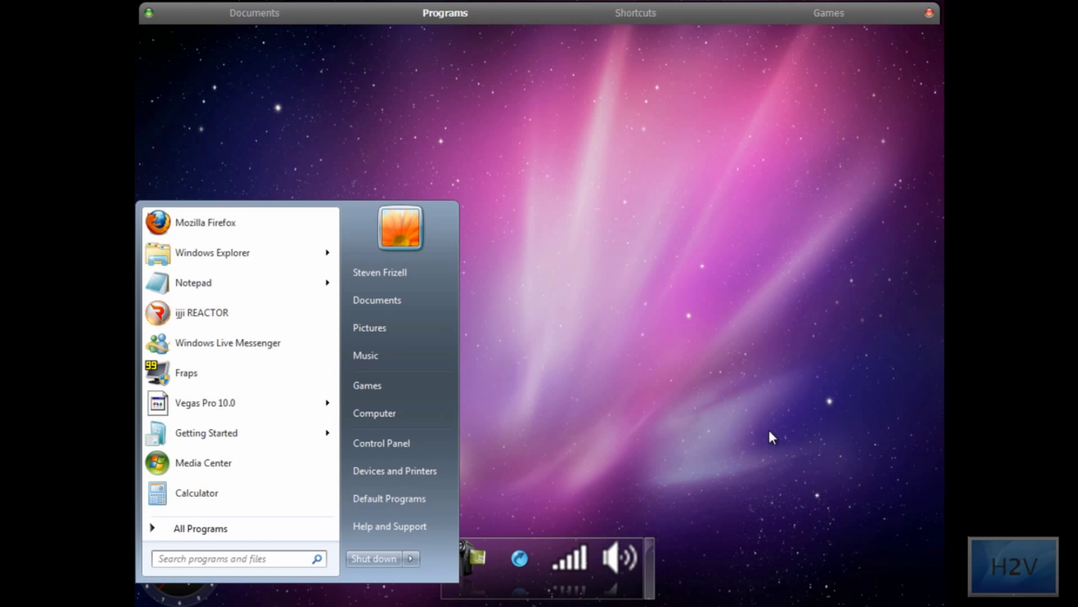
{"action": "type", "text": "reg"}
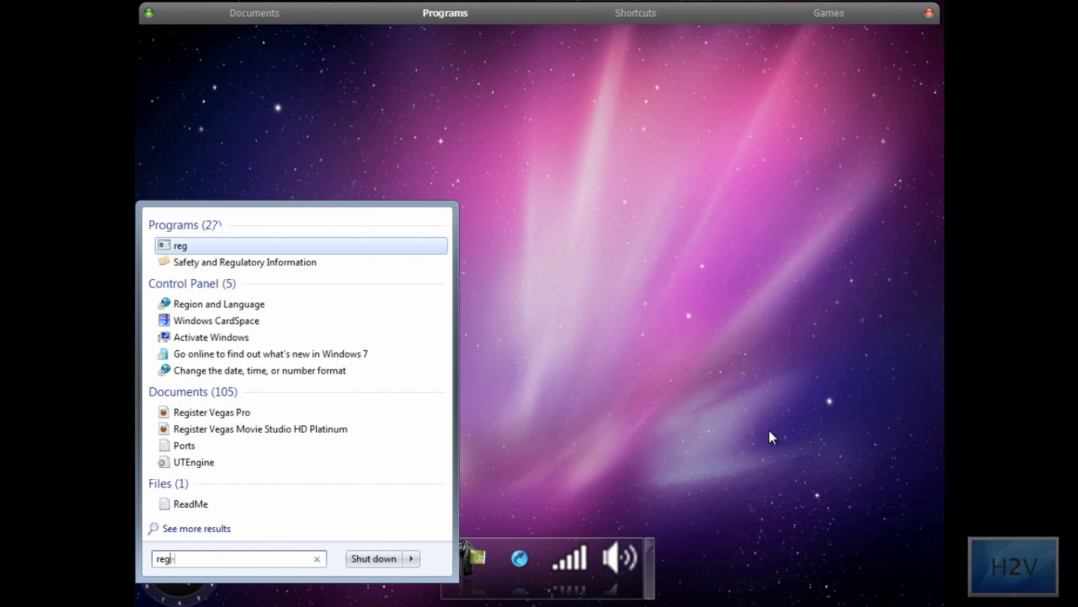
{"action": "type", "text": "edt32"}
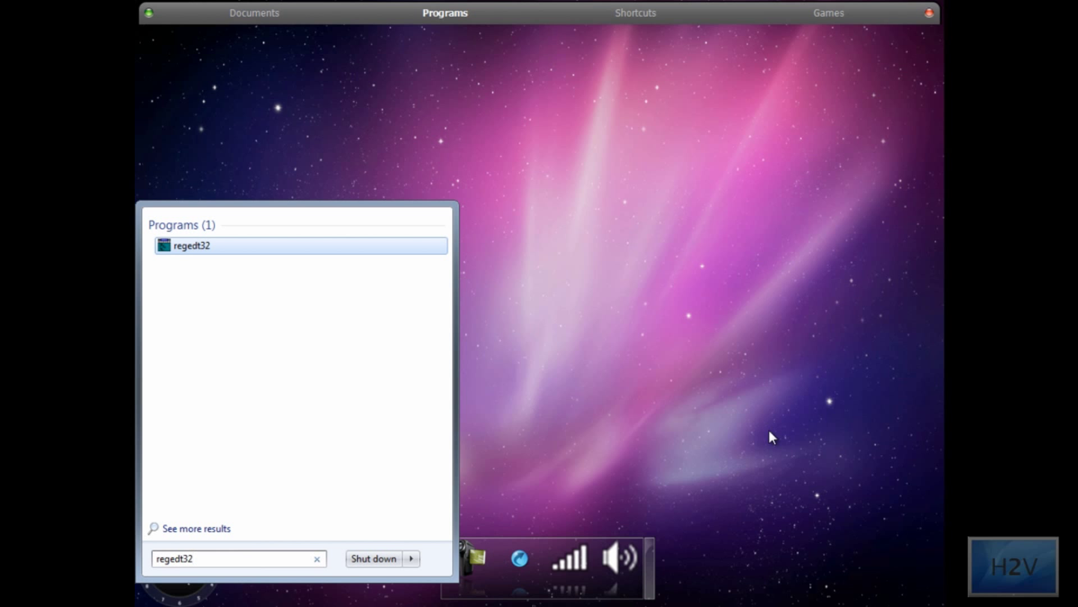
{"action": "left_click", "coordinate": [196, 247]}
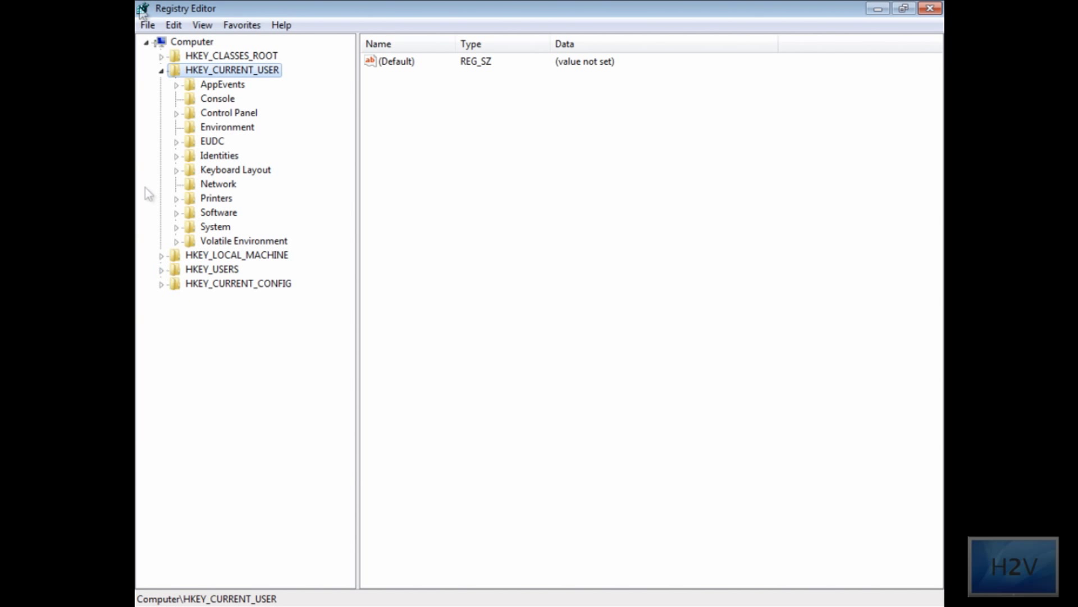
Expand HKEY_CURRENT_USER > Software > Microsoft > Windows > CurrentVersion and select the Run key
{"action": "left_click", "coordinate": [161, 71]}
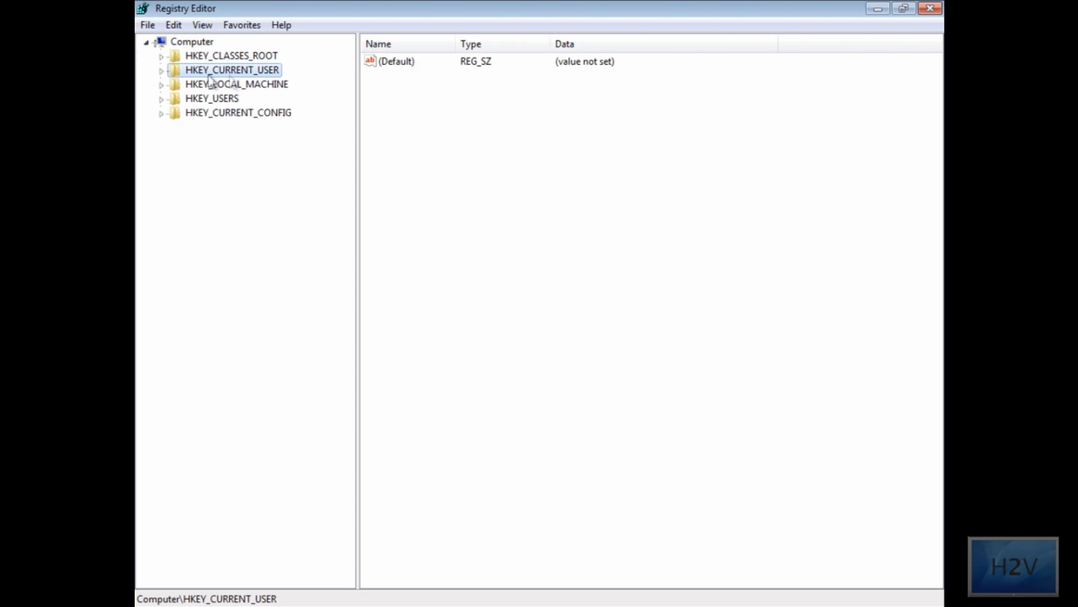
{"action": "left_click", "coordinate": [161, 72]}
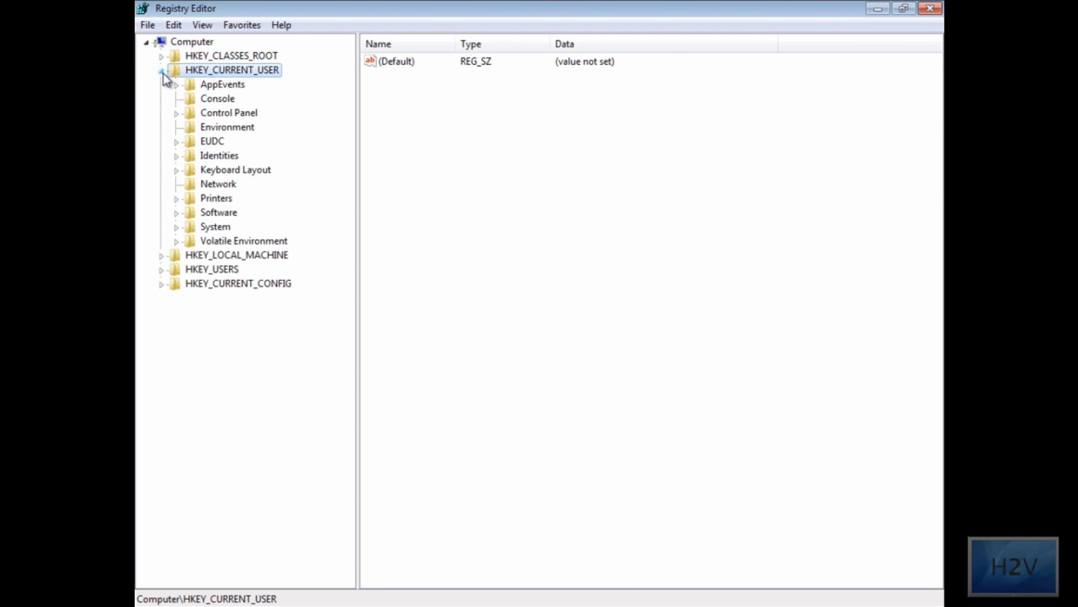
{"action": "left_click", "coordinate": [176, 213]}
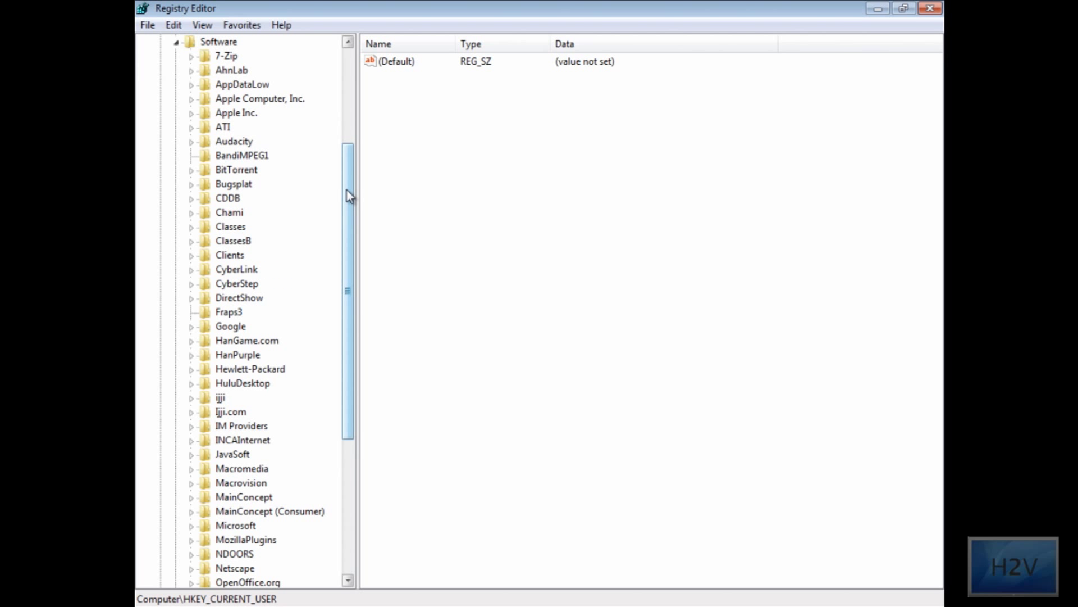
{"action": "left_click_drag", "start_coordinate": [348, 194], "coordinate": [352, 427]}
{"action": "left_click", "coordinate": [191, 383]}
{"action": "left_click", "coordinate": [207, 298]}
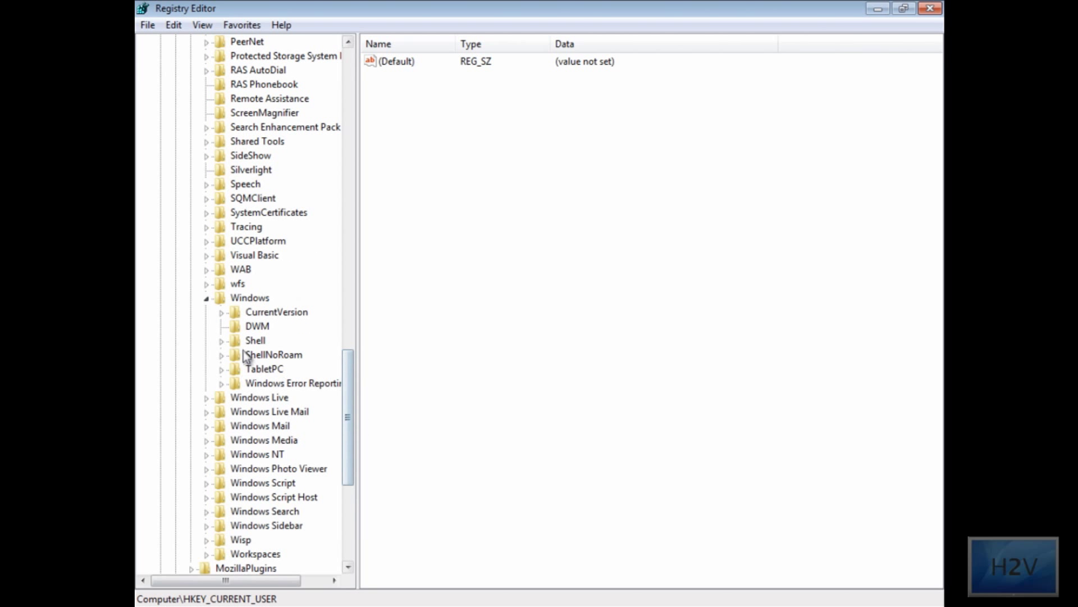
{"action": "left_click", "coordinate": [221, 314]}
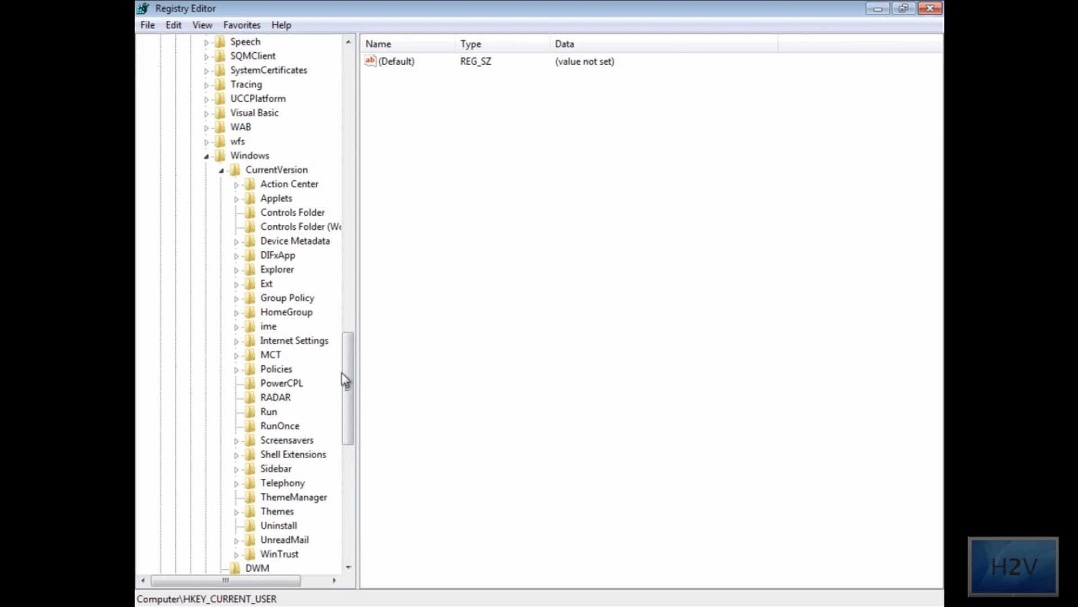
{"action": "left_click", "coordinate": [269, 412]}
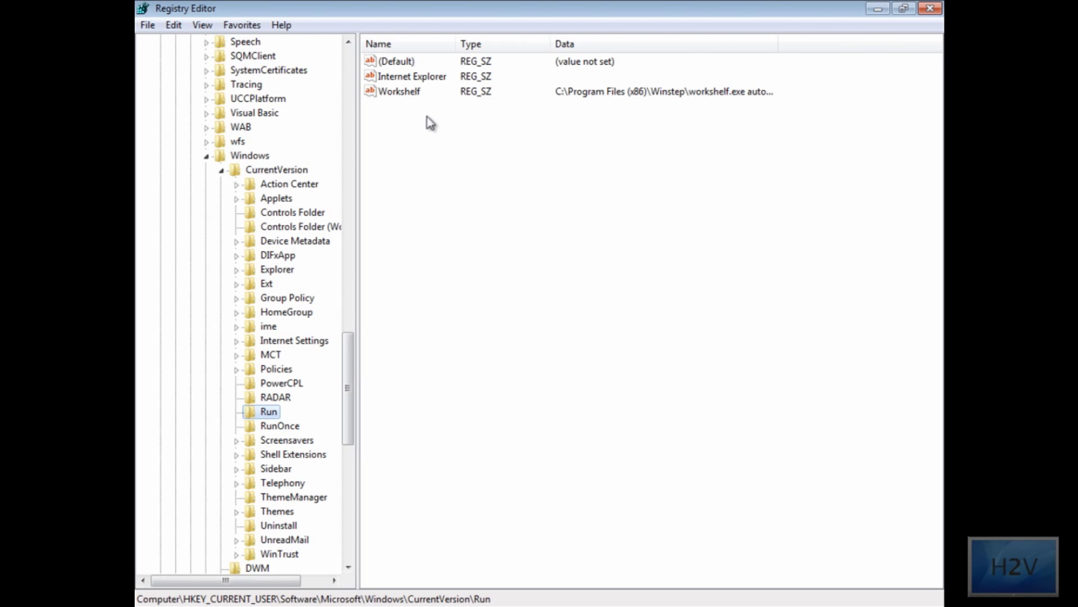
Select the Internet Explorer value under Run and bring up the New value context menu
{"action": "left_click_drag", "start_coordinate": [392, 106], "coordinate": [538, 375]}
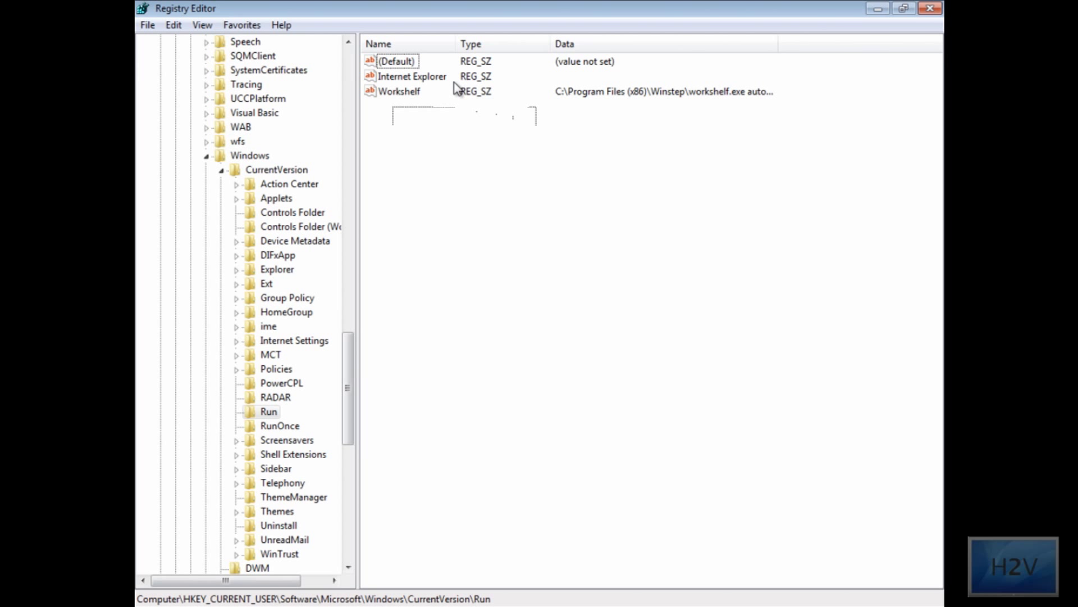
{"action": "left_click", "coordinate": [424, 77]}
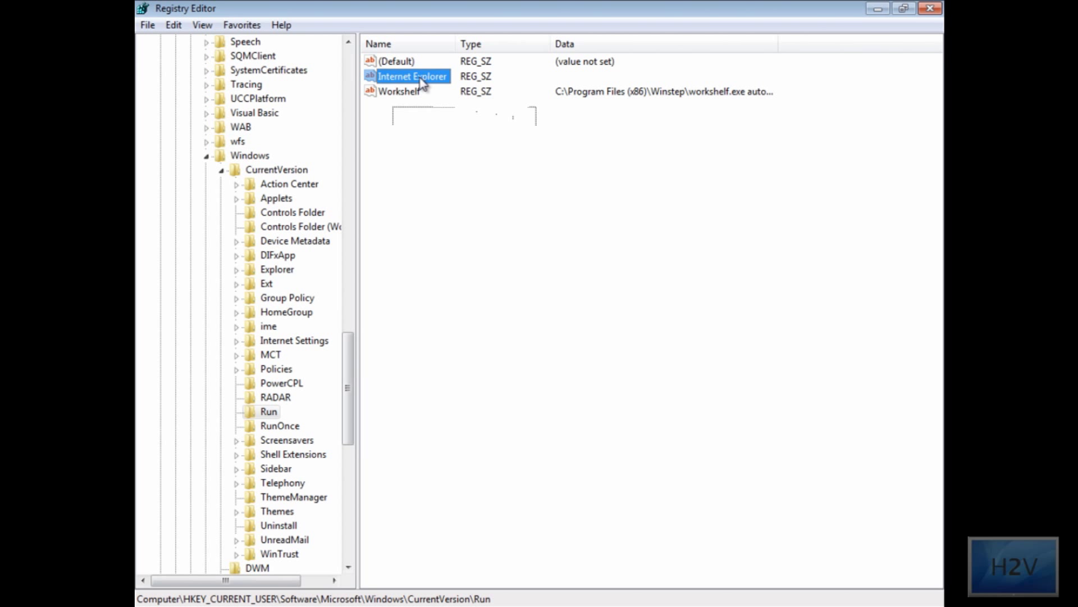
{"action": "right_click", "coordinate": [409, 142]}
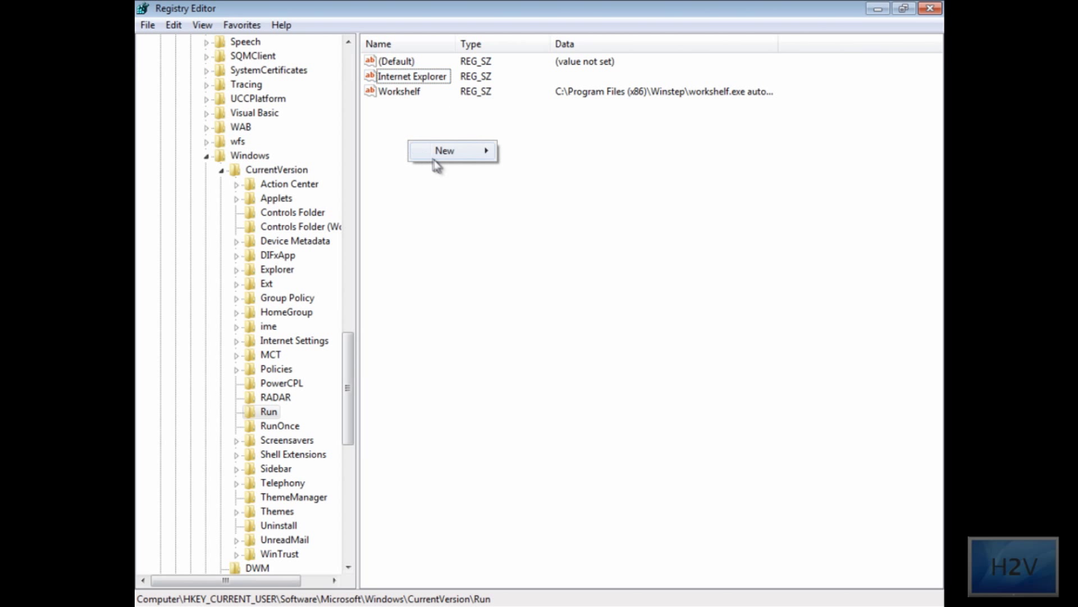
{"action": "mouse_move", "coordinate": [441, 154]}
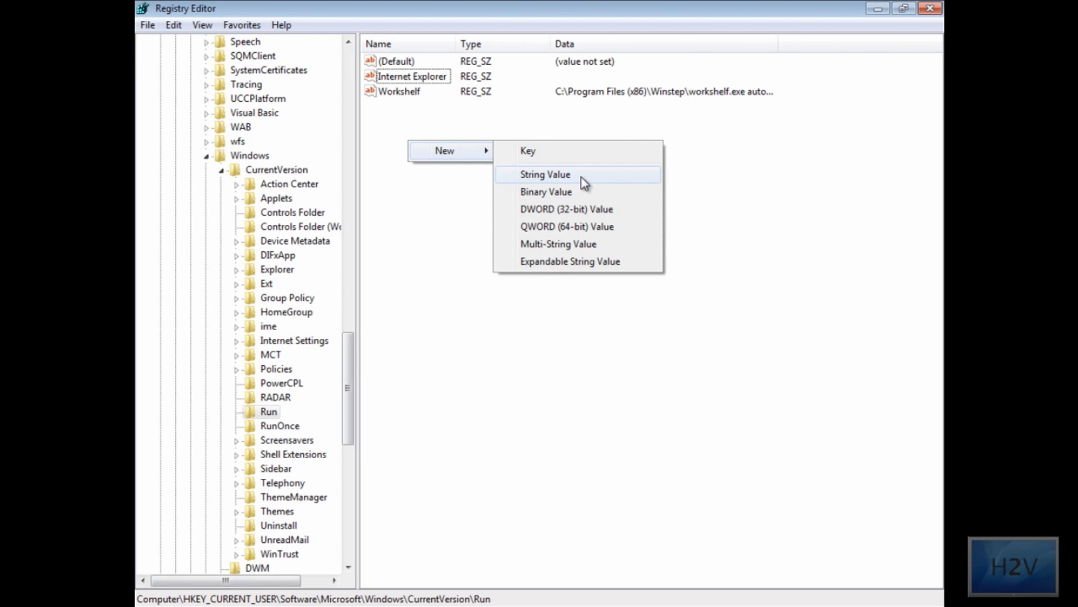
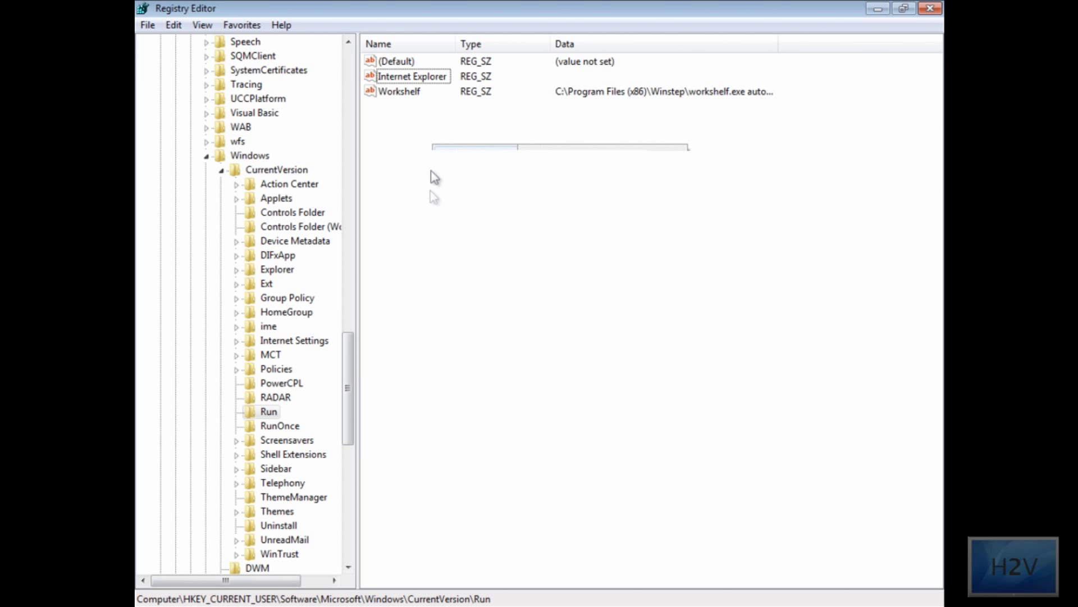
Select the new, still-empty 'Internet Explorer' string value in the HKCU Run key
{"action": "left_click", "coordinate": [405, 77]}
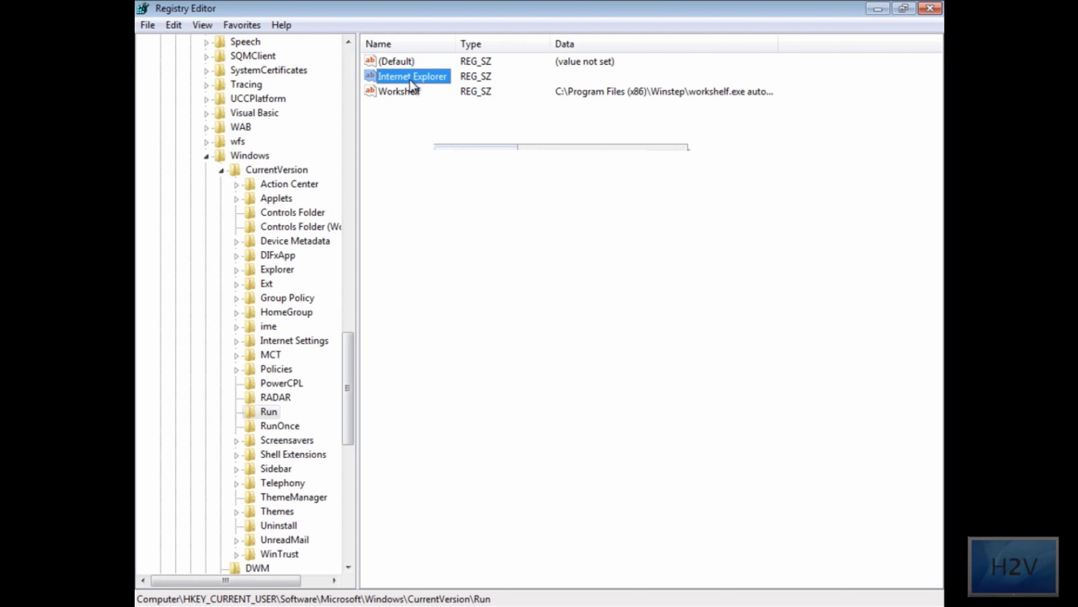
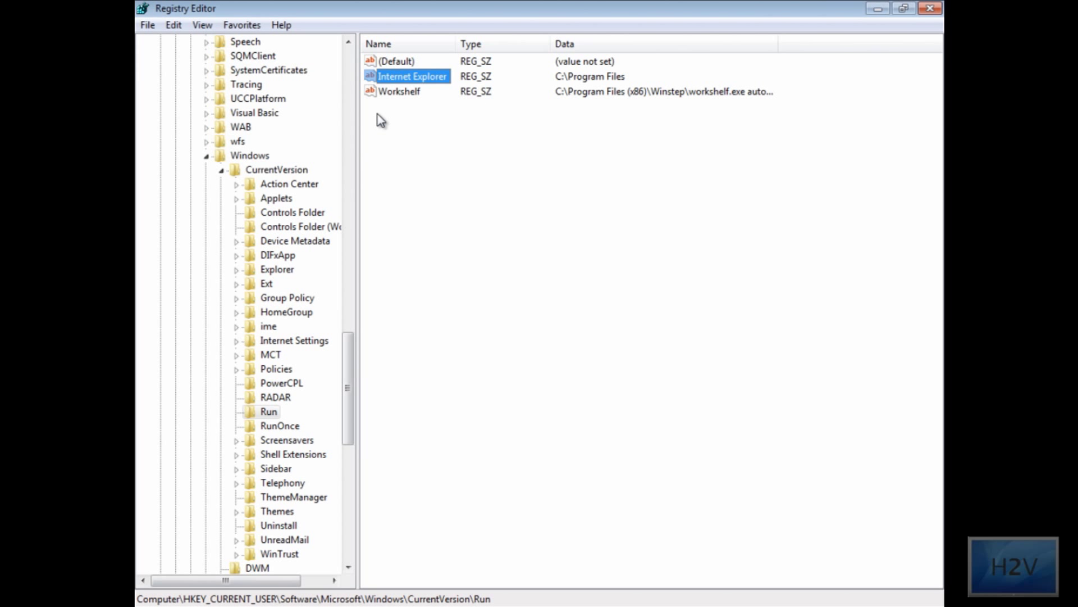
Extend the Internet Explorer Run value's data with \Internet Explorer\iexplore.exe, fixing the typo, then close Registry Editor
{"action": "right_click", "coordinate": [450, 78]}
{"action": "left_click", "coordinate": [463, 87]}
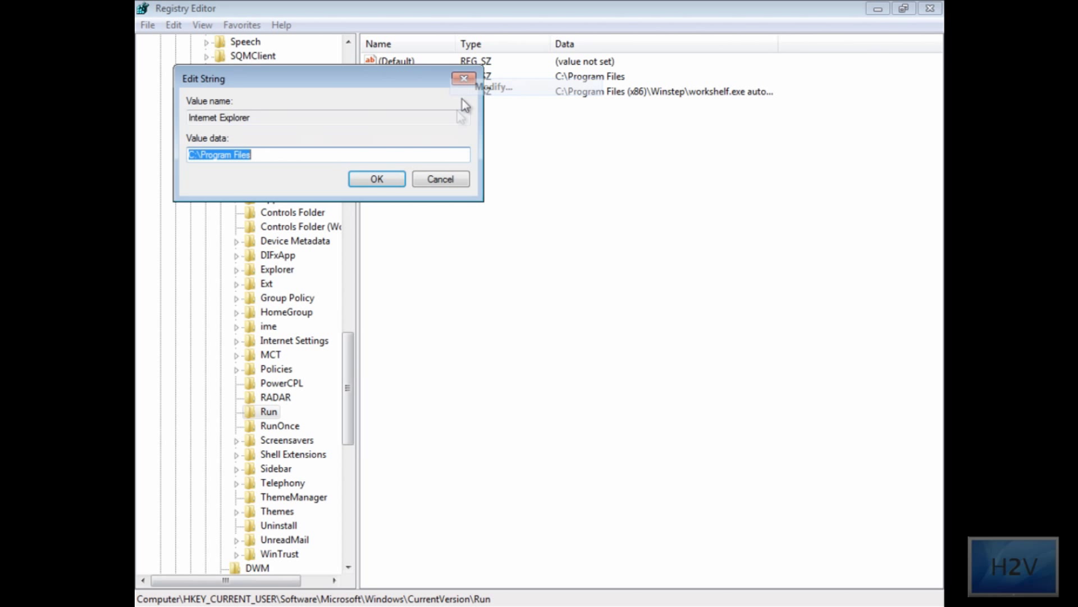
{"action": "left_click", "coordinate": [354, 152]}
{"action": "type", "text": "\\Internet Explorer\\"}
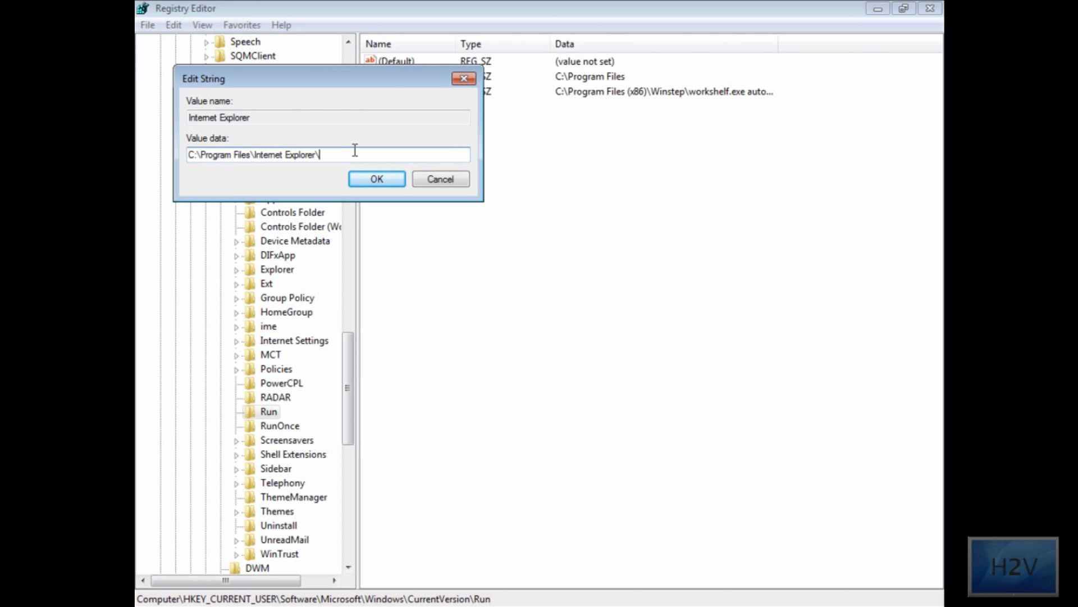
{"action": "type", "text": "iexplorer.exe"}
{"action": "left_click_drag", "start_coordinate": [393, 157], "coordinate": [353, 161]}
{"action": "mouse_move", "coordinate": [352, 161]}
{"action": "left_mouse_down"}
{"action": "mouse_move", "coordinate": [373, 159]}
{"action": "mouse_move", "coordinate": [351, 159]}
{"action": "left_mouse_up"}
{"action": "left_click", "coordinate": [366, 176]}
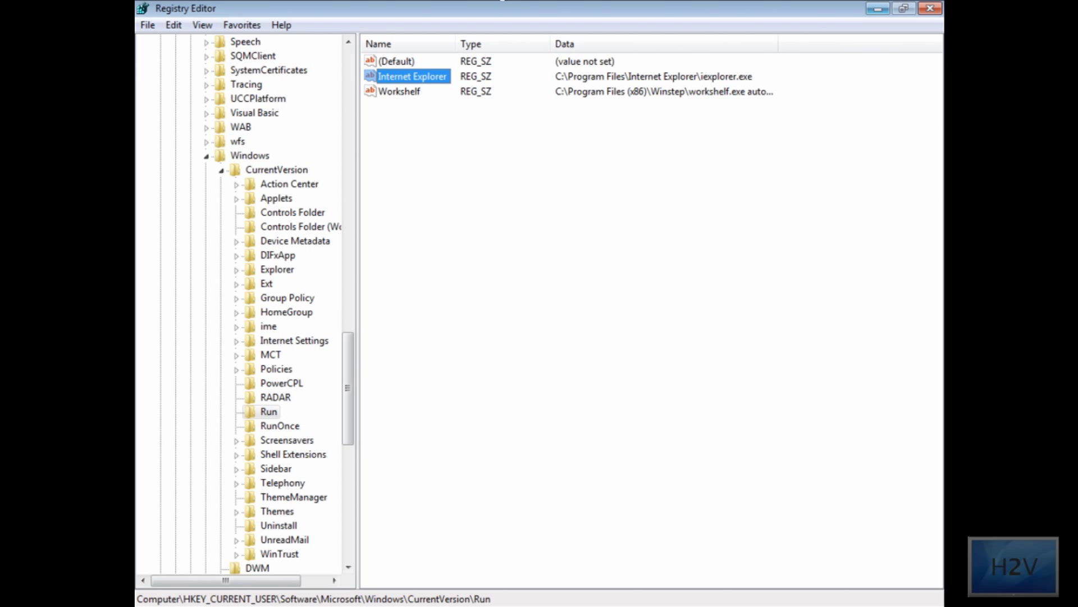
{"action": "left_click", "coordinate": [935, 7]}
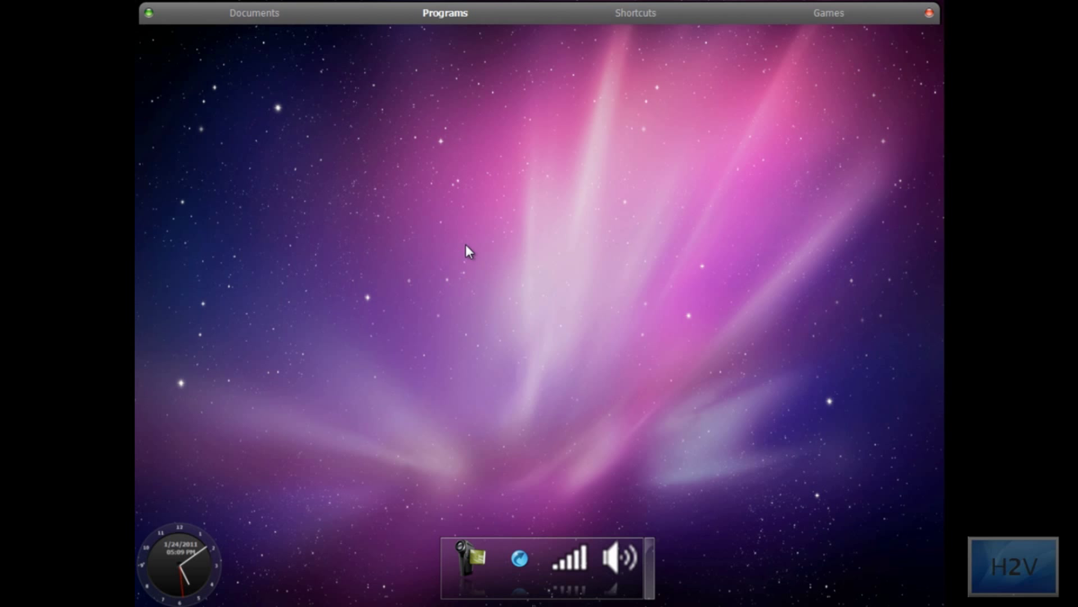
Open the all-users Startup folder from the Start menu's All Programs list, then minimize it
{"action": "key", "text": "super"}
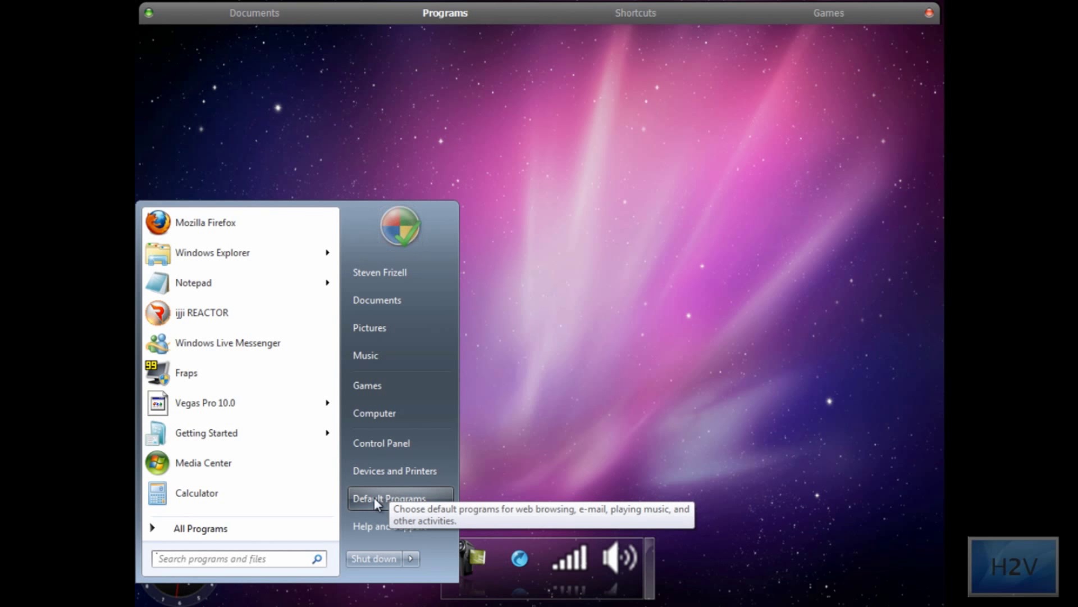
{"action": "left_click", "coordinate": [285, 528]}
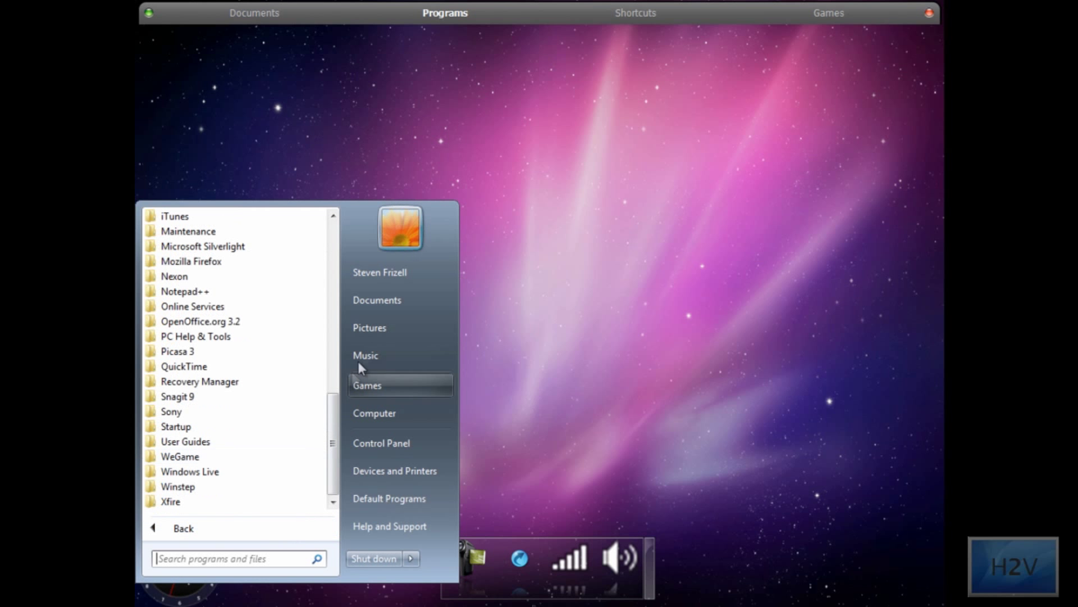
{"action": "scroll", "coordinate": [332, 420], "scroll_direction": "up", "scroll_amount": 1}
{"action": "left_click_drag", "start_coordinate": [332, 420], "coordinate": [315, 445]}
{"action": "left_click", "coordinate": [224, 530]}
{"action": "left_click", "coordinate": [199, 527]}
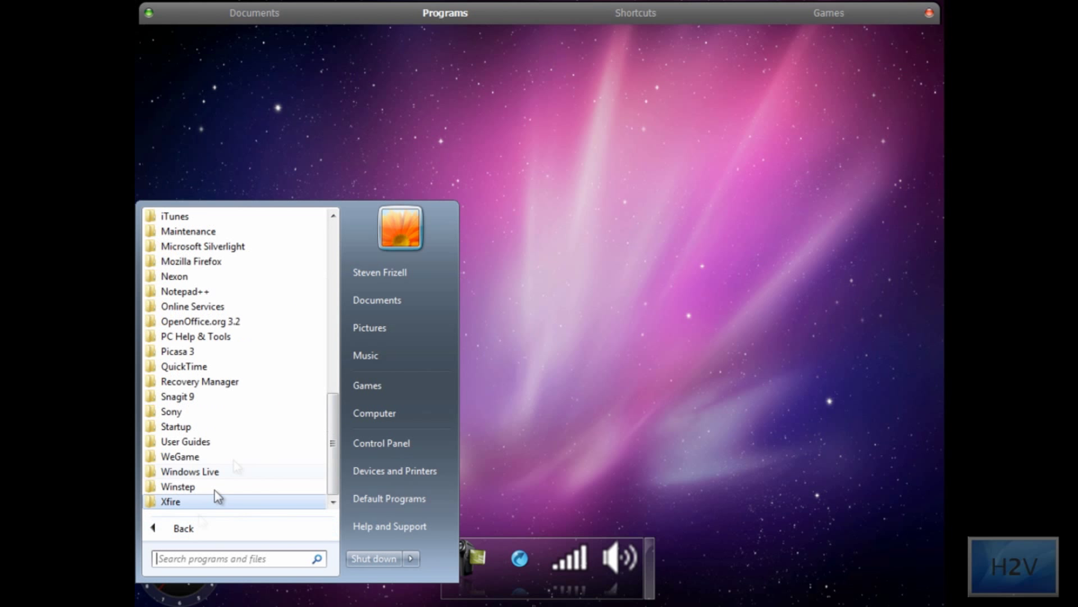
{"action": "left_click", "coordinate": [181, 428]}
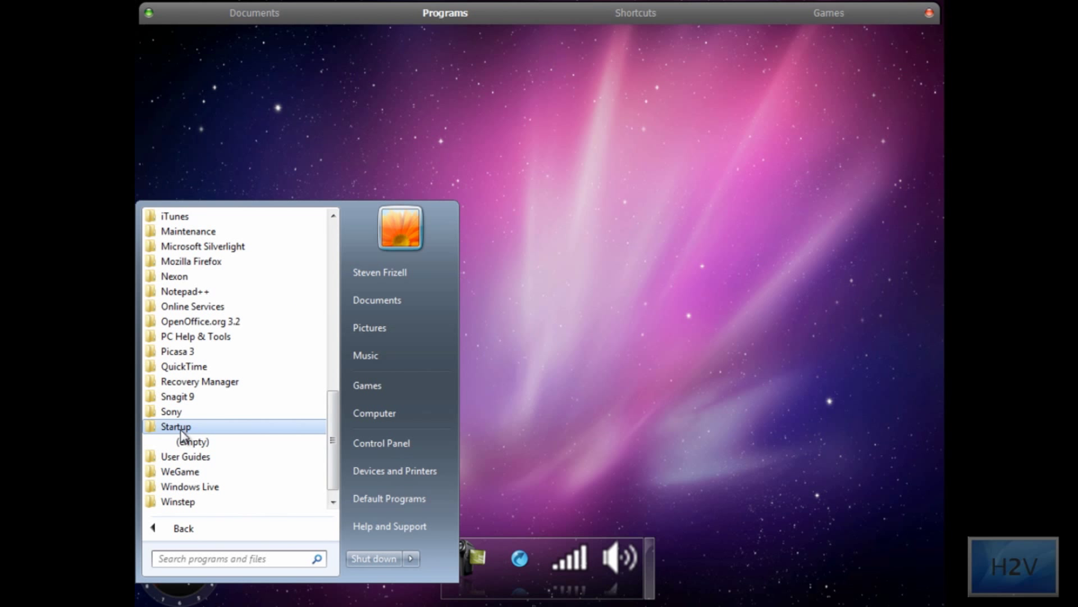
{"action": "left_click", "coordinate": [180, 428]}
{"action": "right_click", "coordinate": [182, 428]}
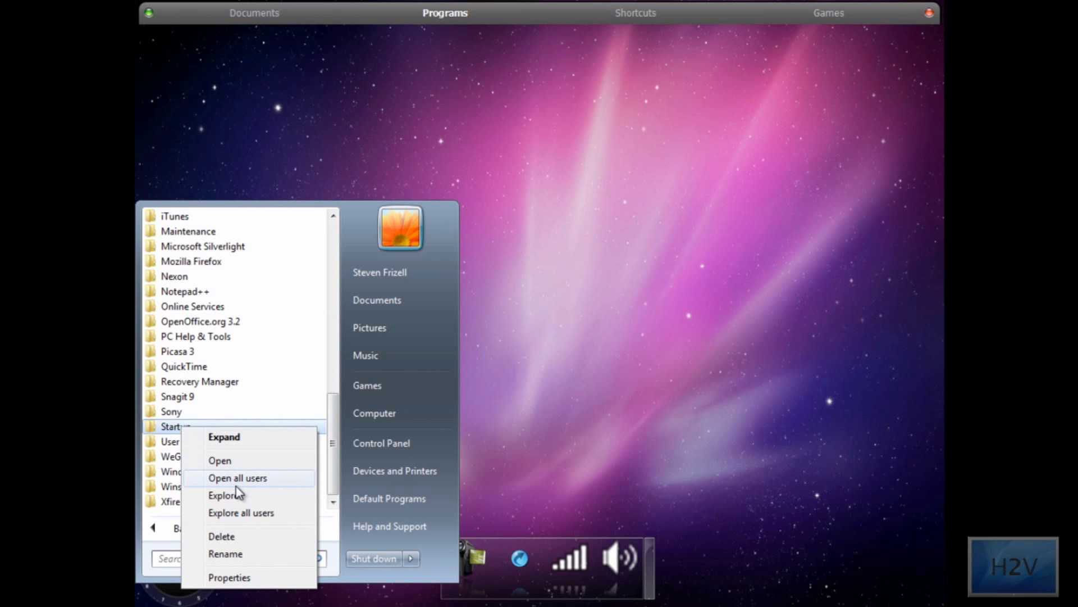
{"action": "left_click", "coordinate": [256, 477]}
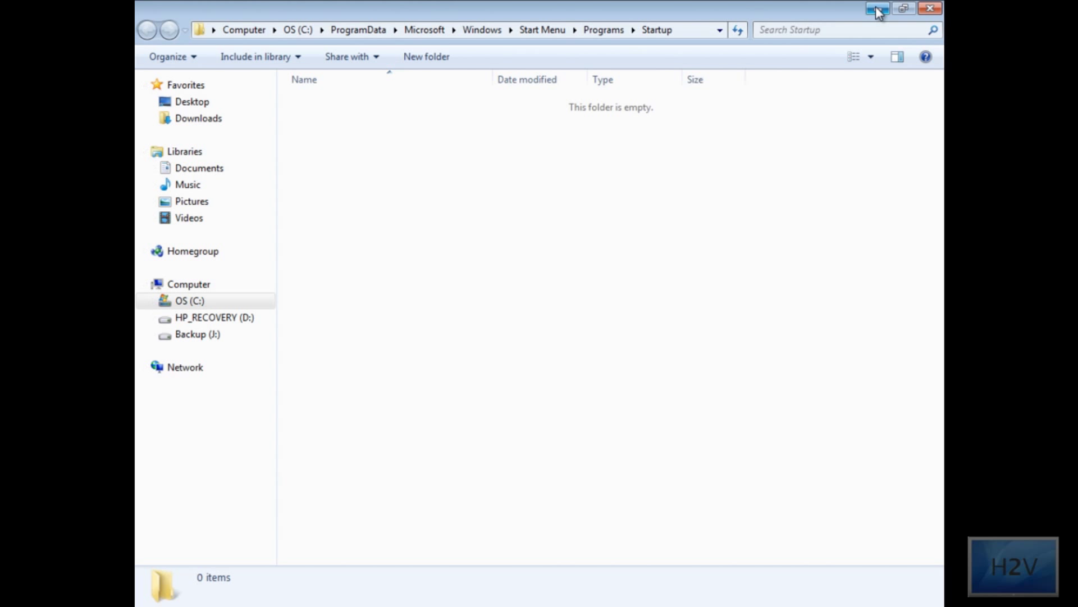
{"action": "left_click", "coordinate": [879, 9]}
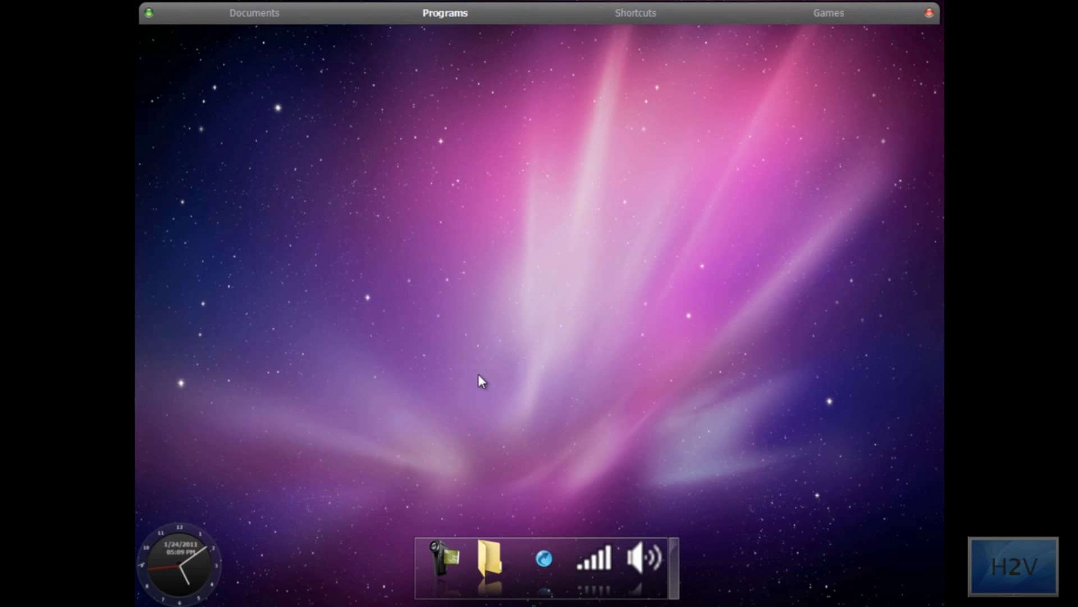
Explore the current user's own Startup folder from All Programs
{"action": "key", "text": "super"}
{"action": "left_click", "coordinate": [186, 527]}
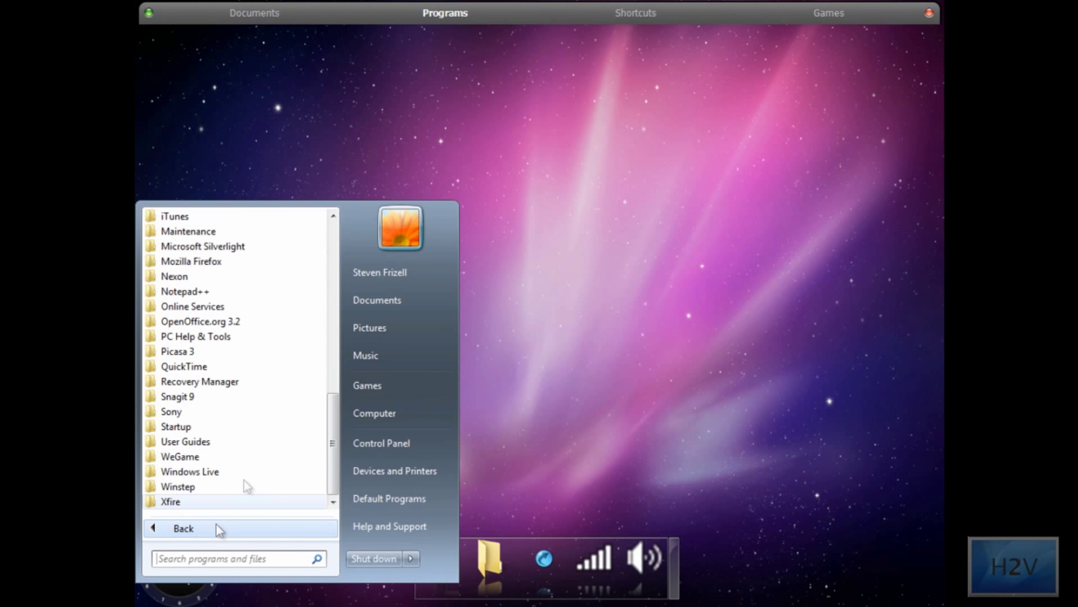
{"action": "right_click", "coordinate": [194, 425]}
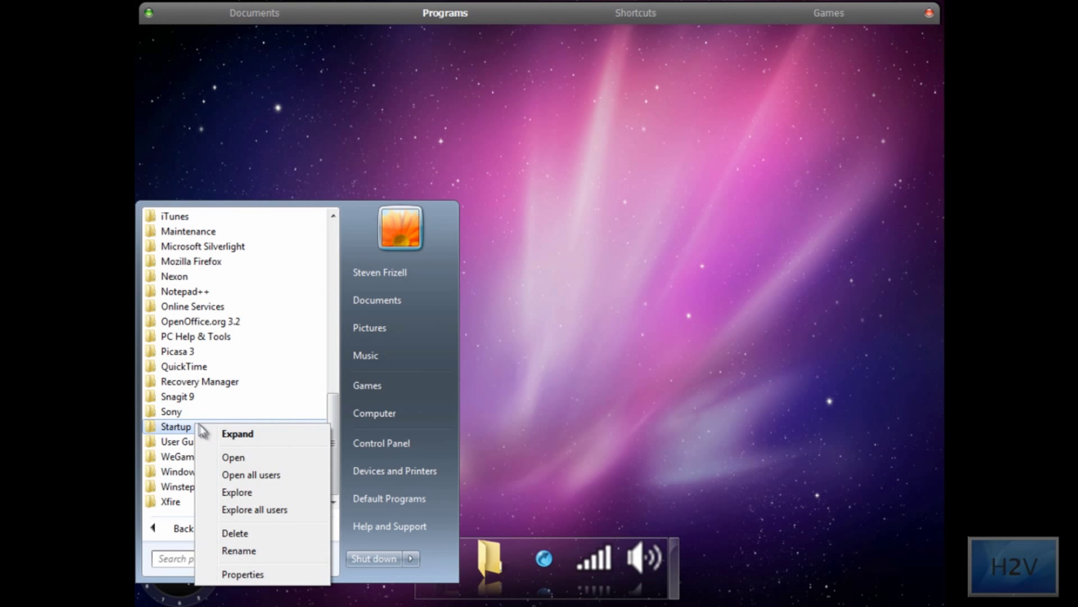
{"action": "left_click", "coordinate": [236, 493]}
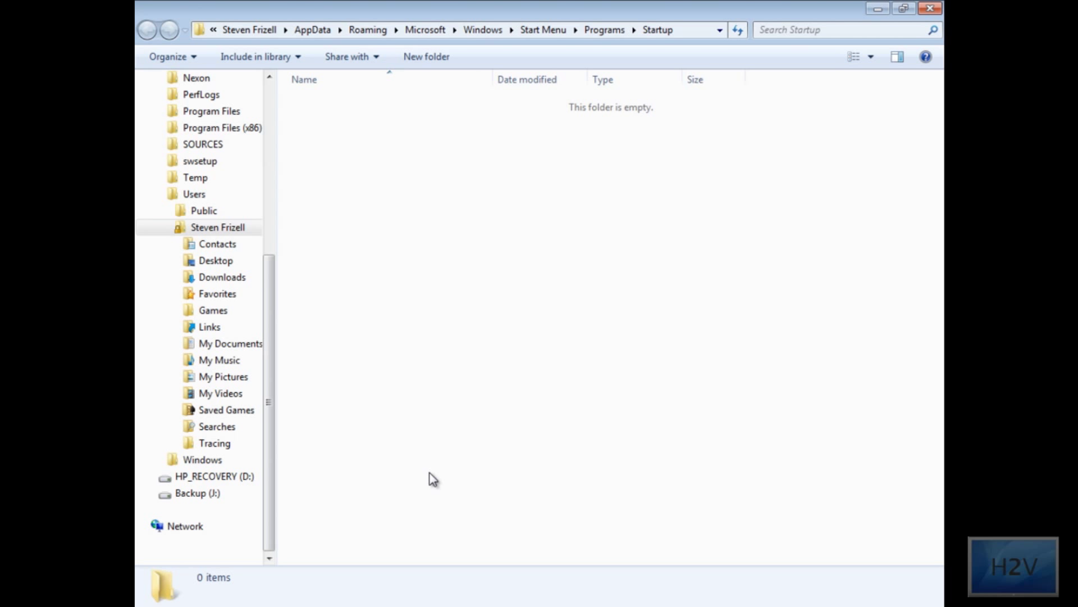
Browse via Computer to C:\Program Files\Internet Explorer
{"action": "key", "text": "super"}
{"action": "left_click", "coordinate": [432, 419]}
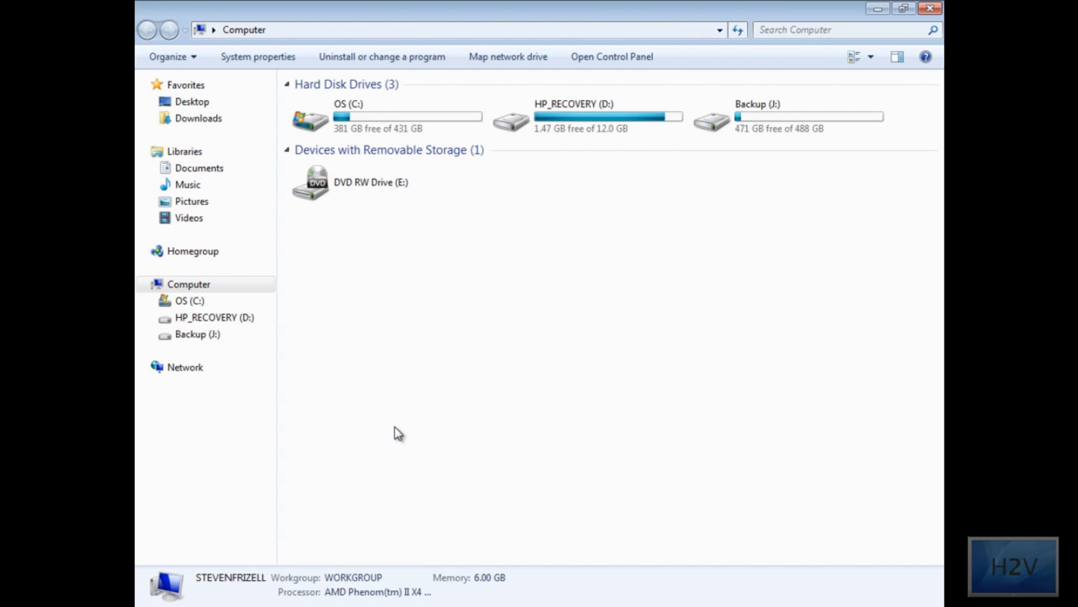
{"action": "double_click", "coordinate": [410, 133]}
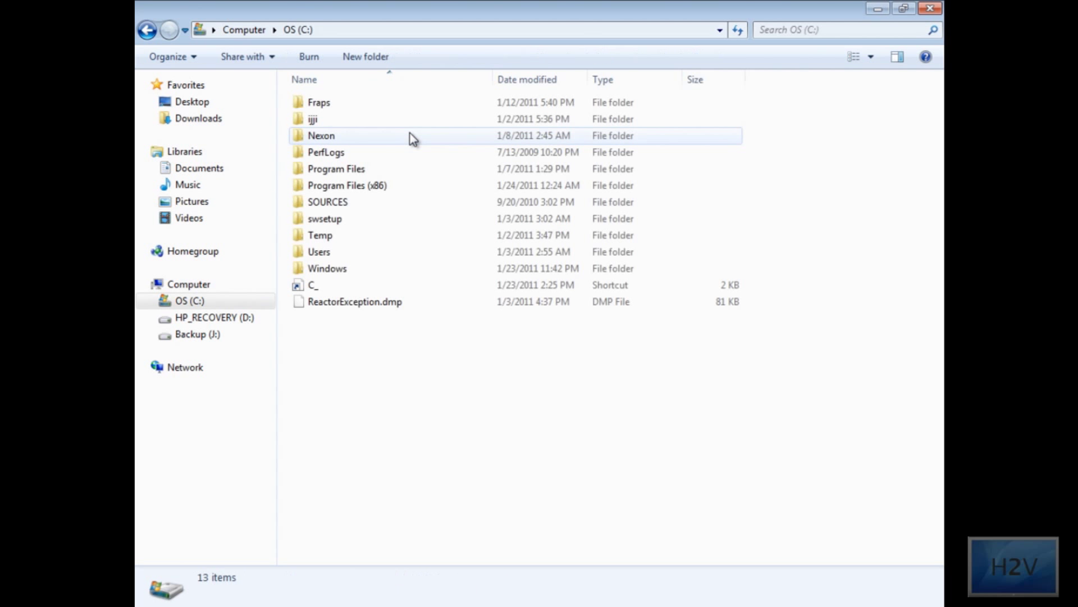
{"action": "double_click", "coordinate": [383, 170]}
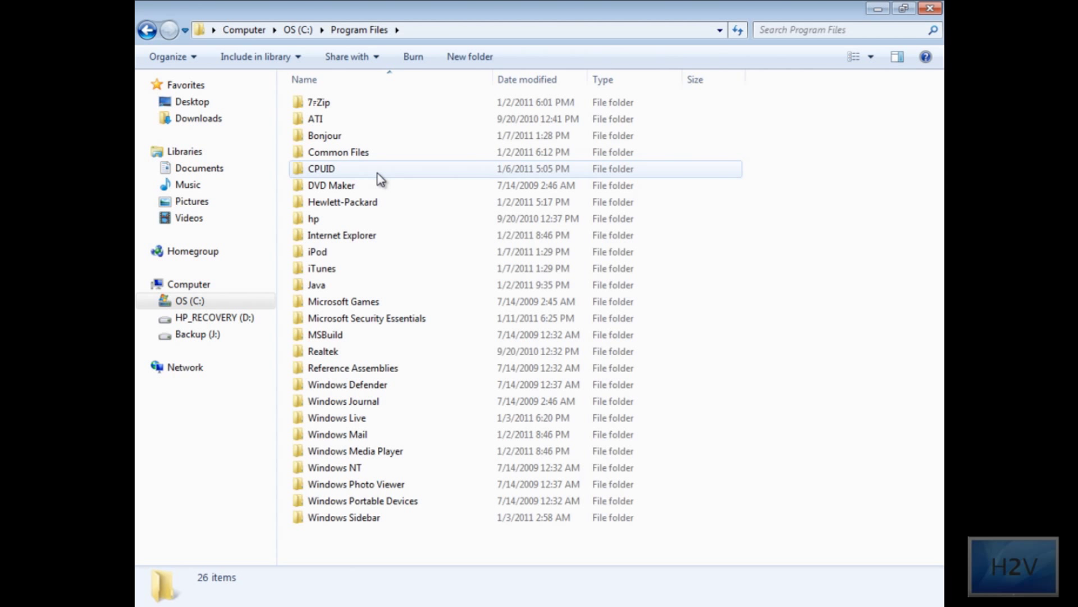
{"action": "double_click", "coordinate": [373, 236]}
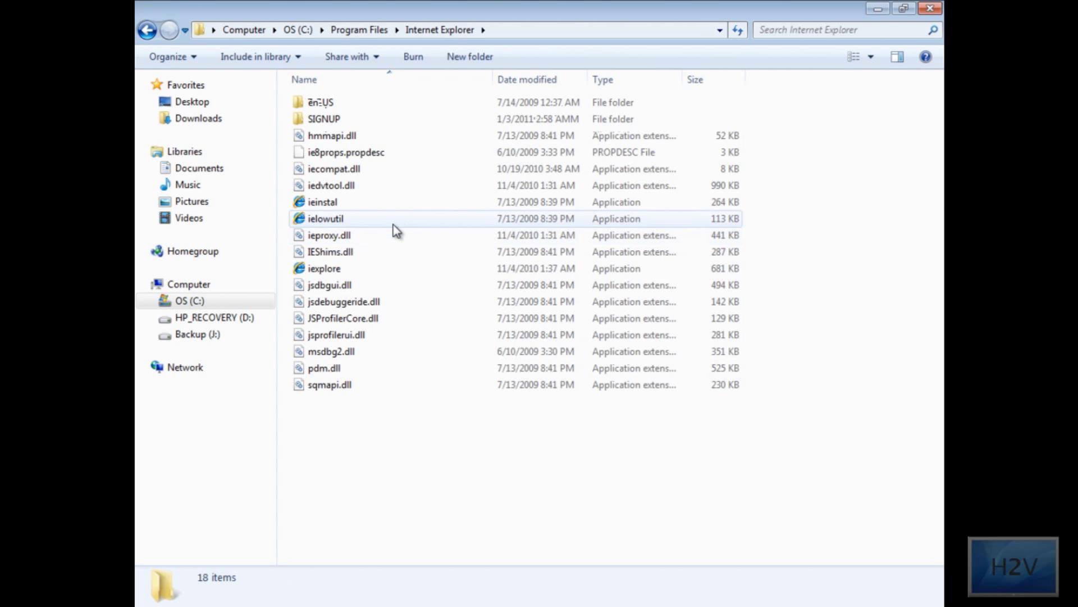
Create a shortcut to iexplore, copy it, and close the Internet Explorer folder
{"action": "left_click", "coordinate": [335, 274]}
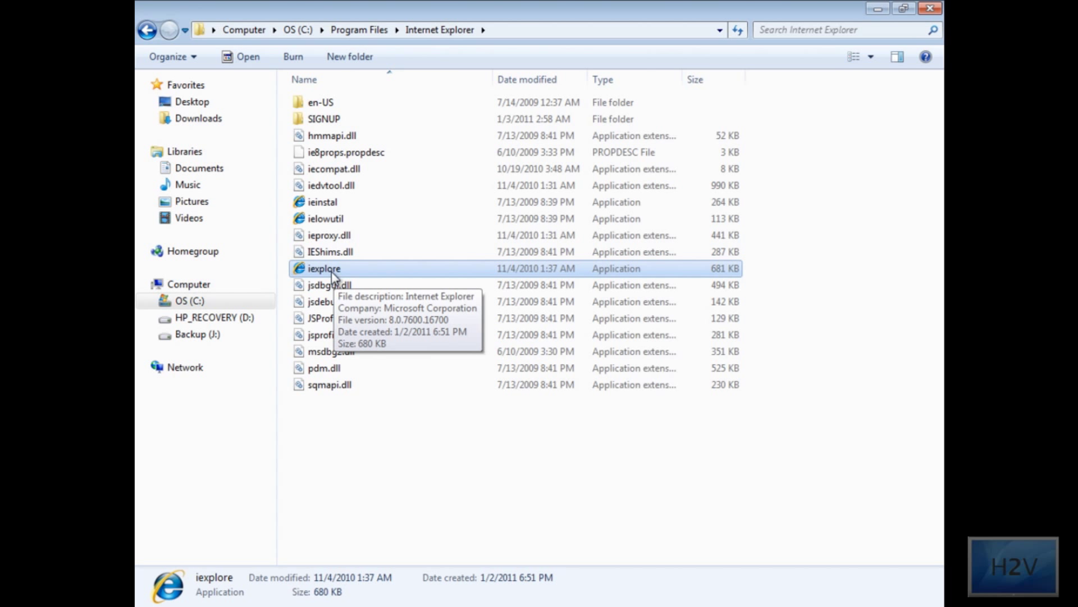
{"action": "right_click", "coordinate": [332, 272]}
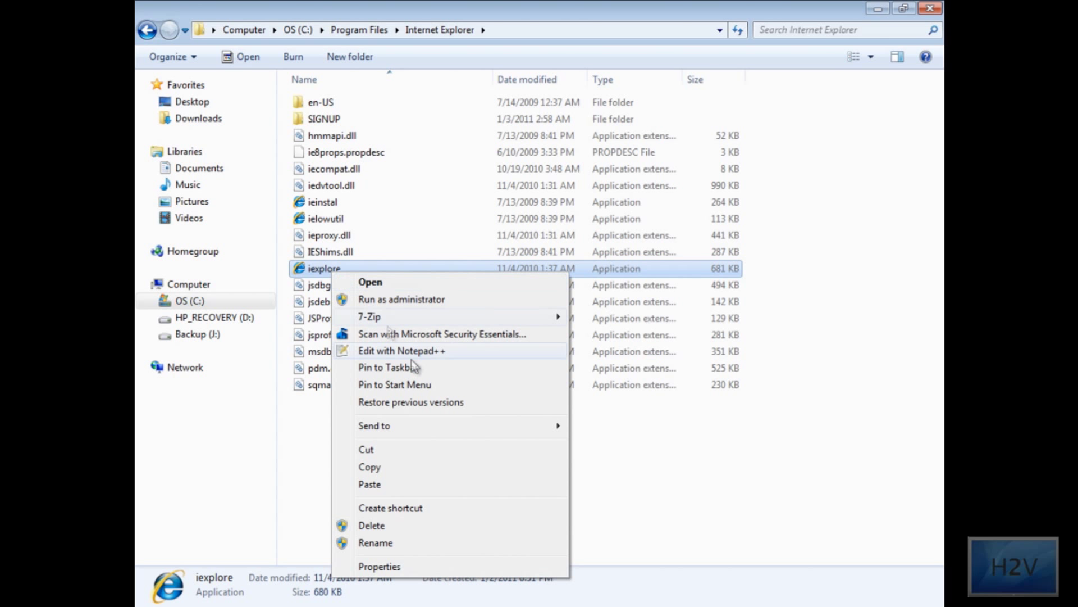
{"action": "left_click", "coordinate": [441, 508]}
{"action": "right_click", "coordinate": [360, 274]}
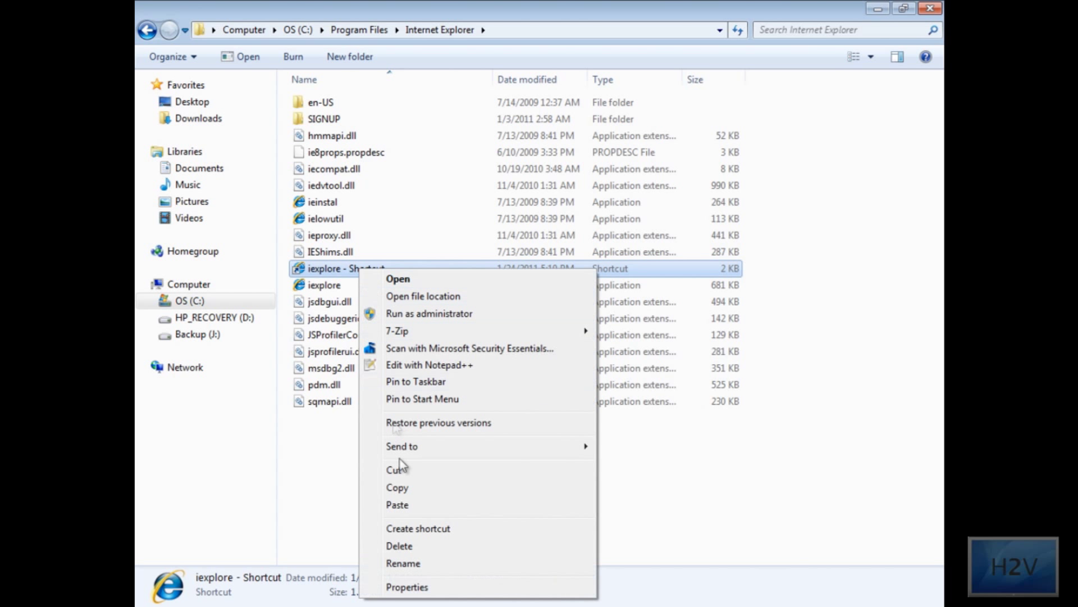
{"action": "left_click", "coordinate": [422, 489]}
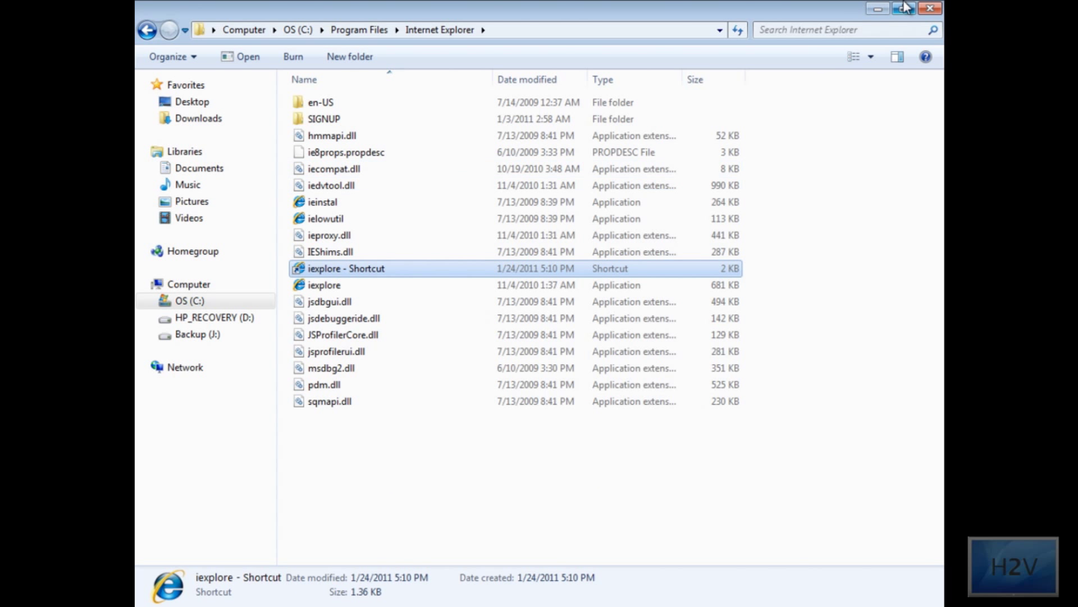
{"action": "left_click", "coordinate": [928, 10]}
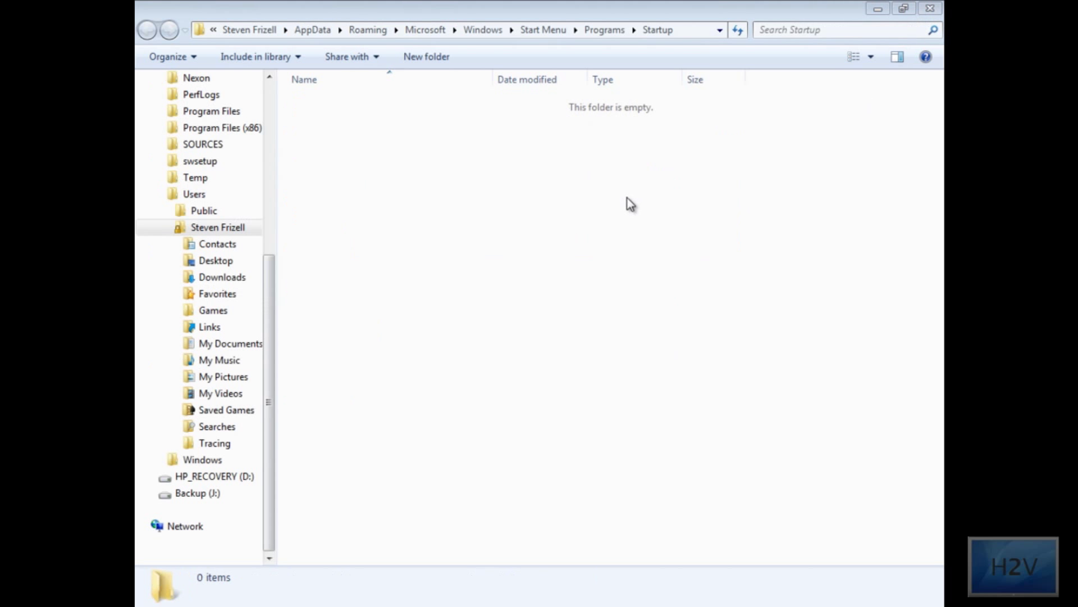
Paste the iexplore shortcut into the personal Startup folder and close both Explorer windows
{"action": "right_click", "coordinate": [424, 218]}
{"action": "left_click", "coordinate": [518, 348]}
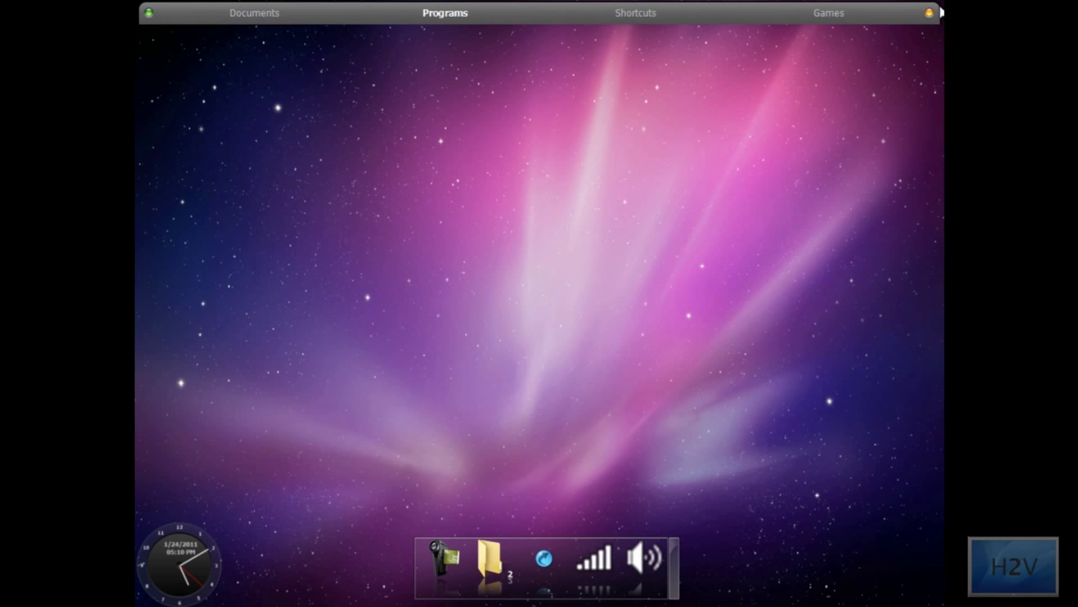
{"action": "left_click", "coordinate": [930, 7]}
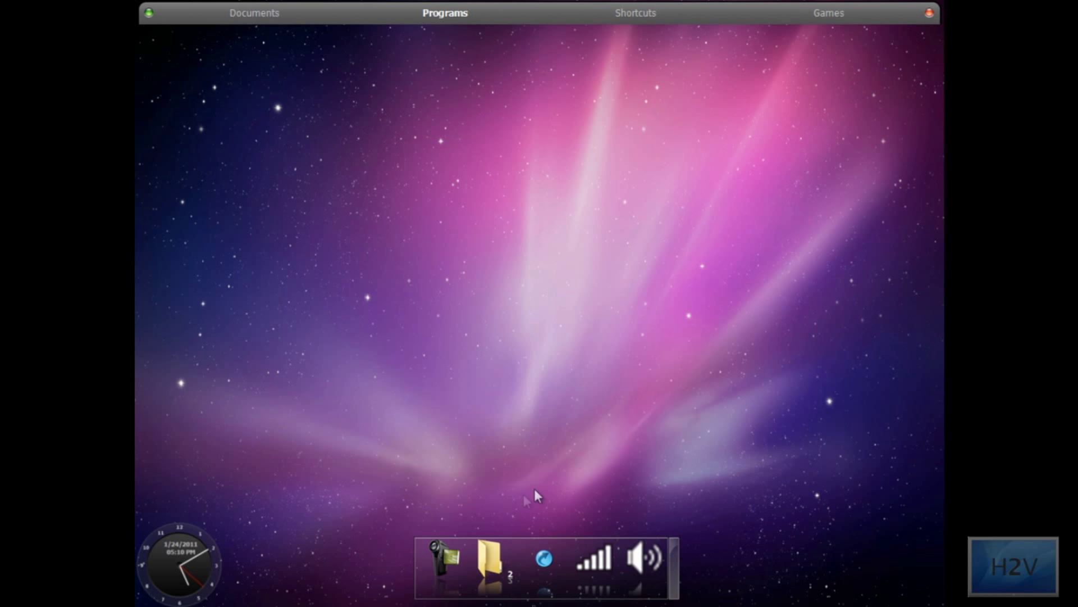
{"action": "left_click", "coordinate": [495, 550]}
{"action": "left_click", "coordinate": [937, 8]}
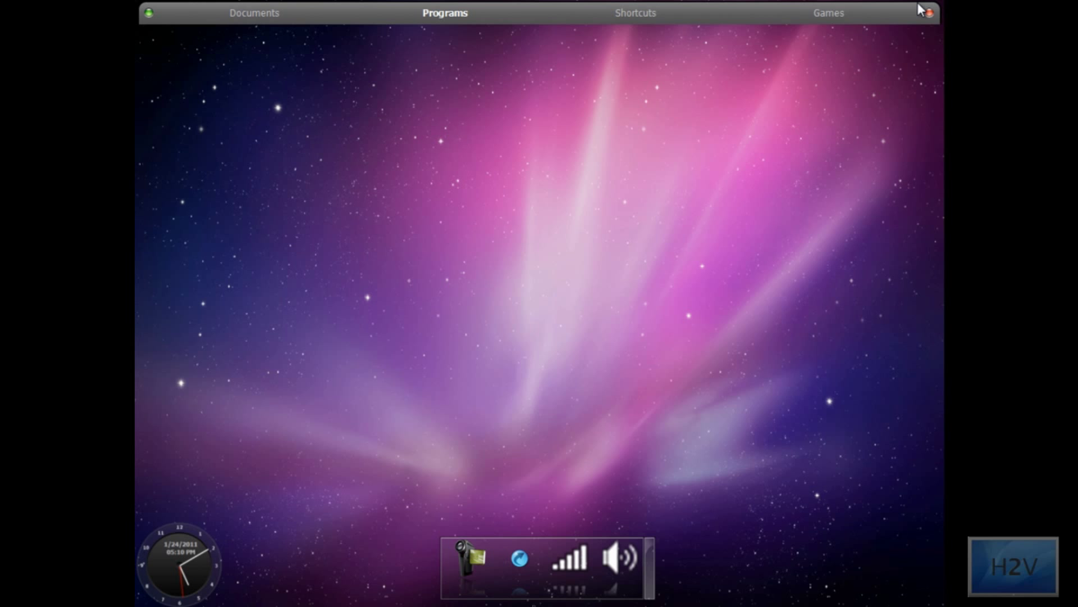
{"action": "key", "text": "super"}
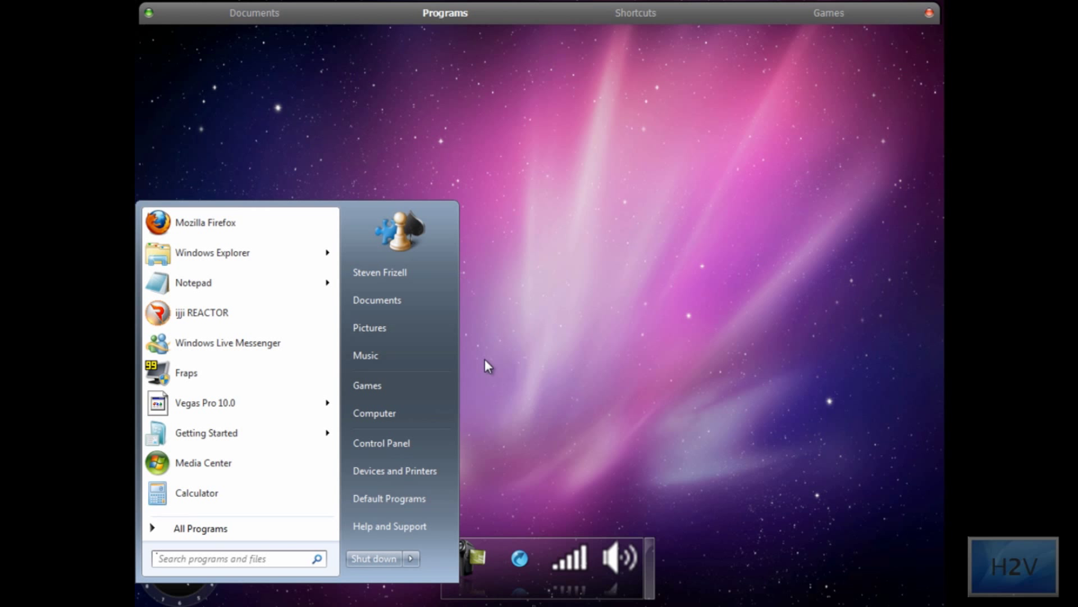
Show All Programs to confirm Startup now lists iexplore - Shortcut
{"action": "left_click", "coordinate": [277, 531]}
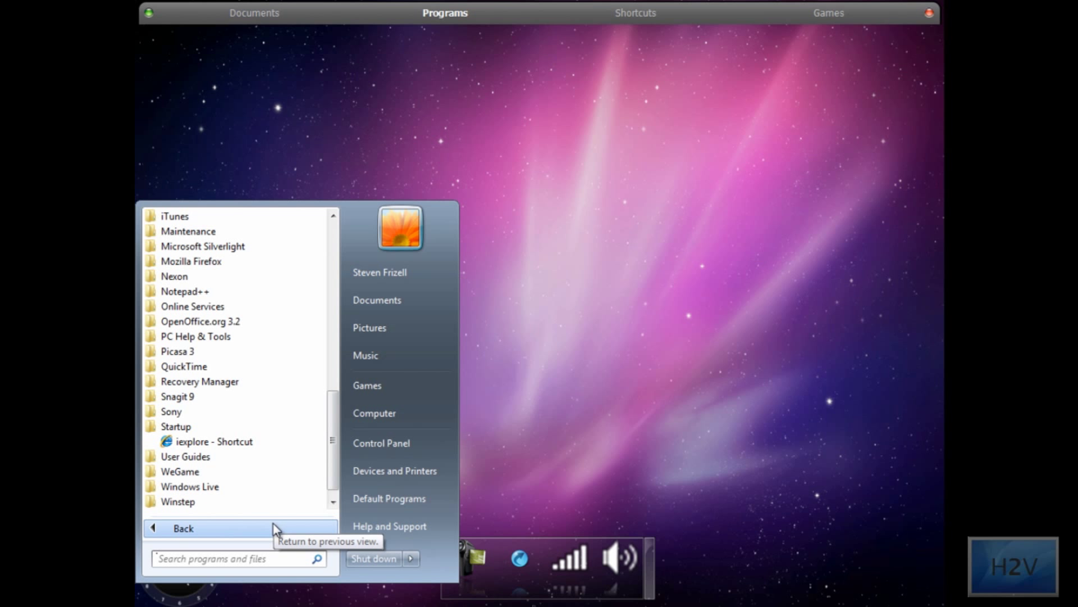